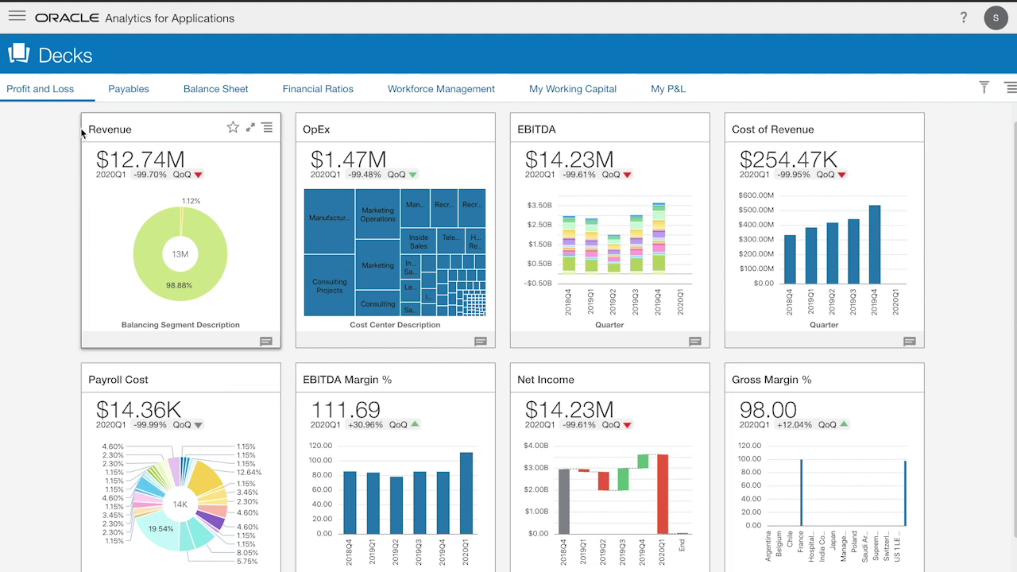
- Browse the Payables and Balance Sheet decks, ending on the Financial Ratios deck
left_click(134, 90)
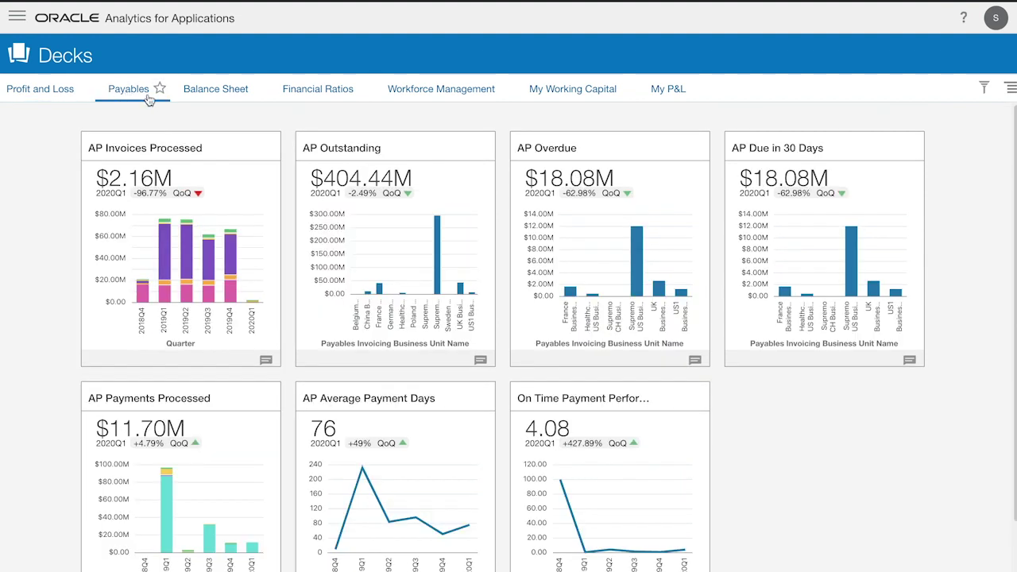
left_click(204, 92)
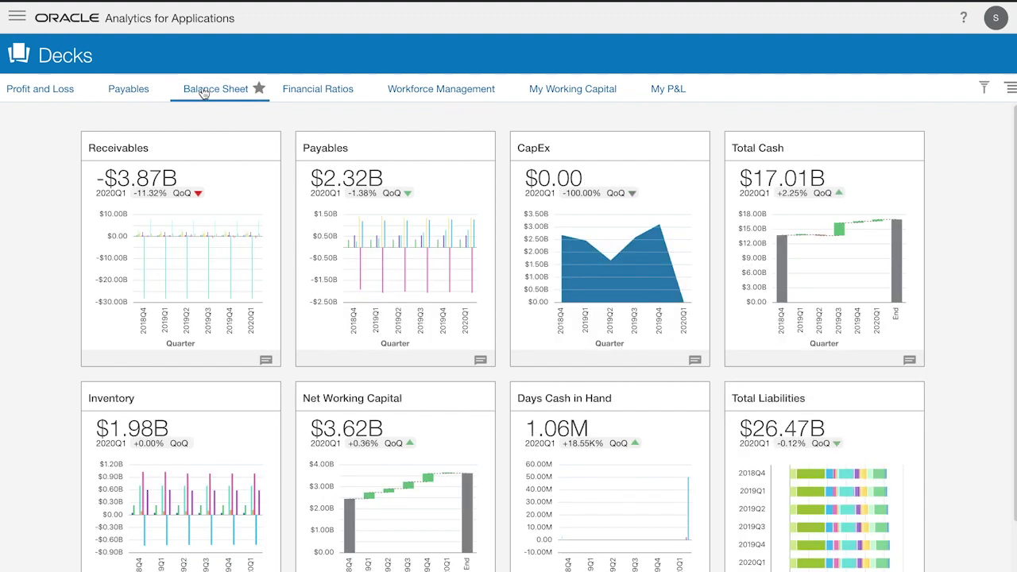
left_click(307, 90)
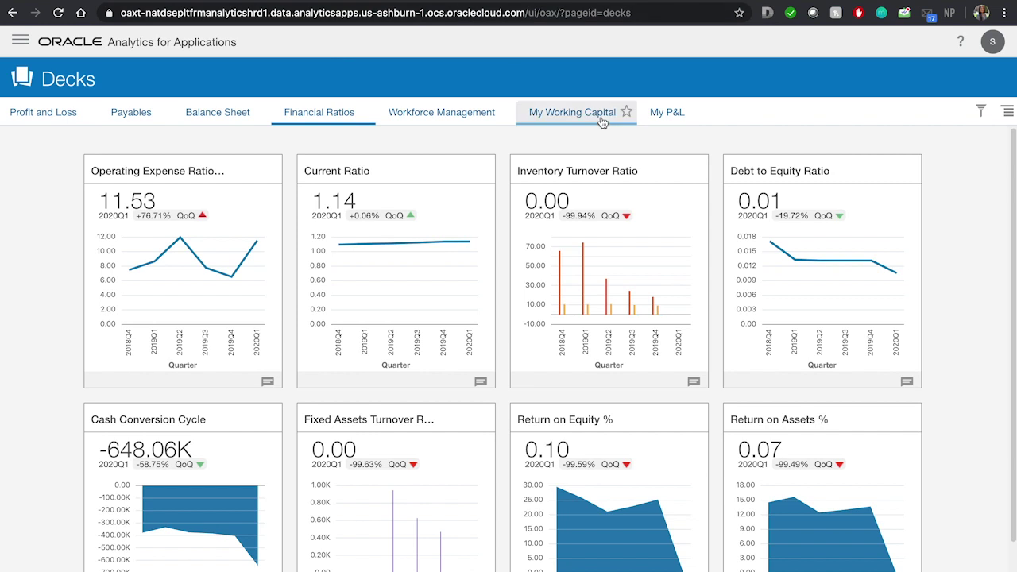
- Open the My Working Capital deck and scroll to its Net Working Capital, Cash Conversion Cycle and days-outstanding cards
left_click(601, 120)
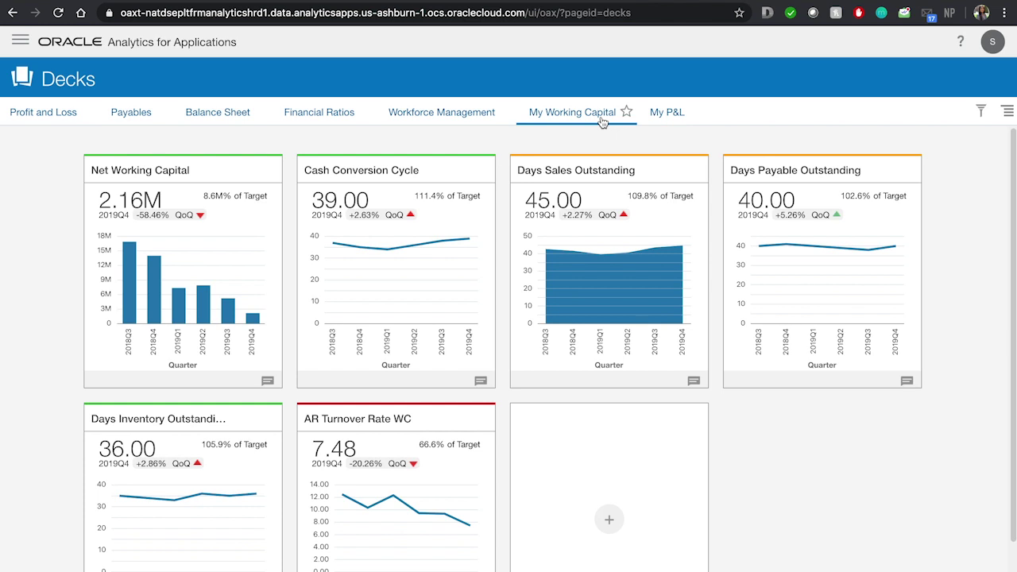
scroll(479, 140, "down", 1)
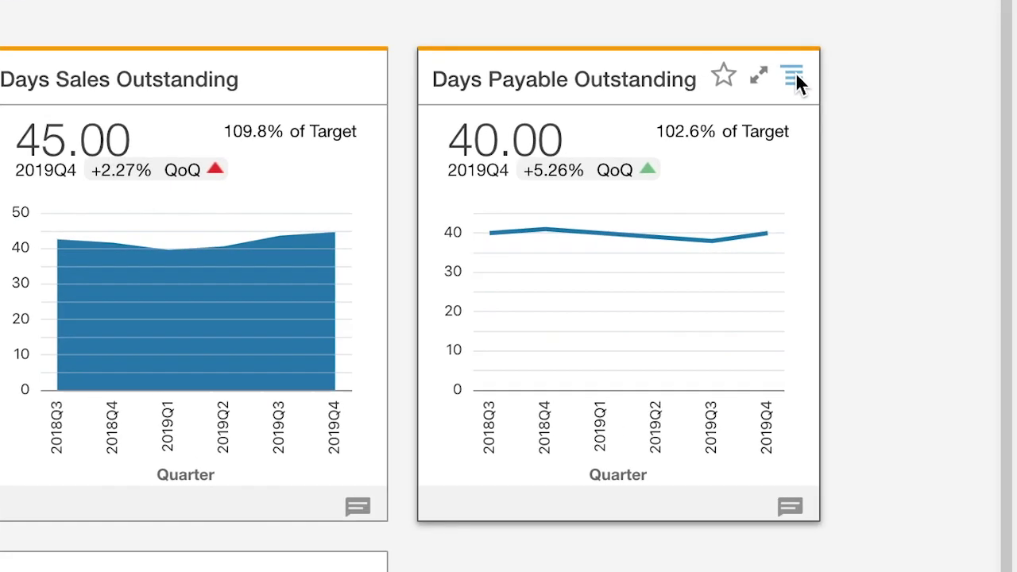
- Open Payables Analysis from the Days Payable Outstanding card's menu
left_click(910, 167)
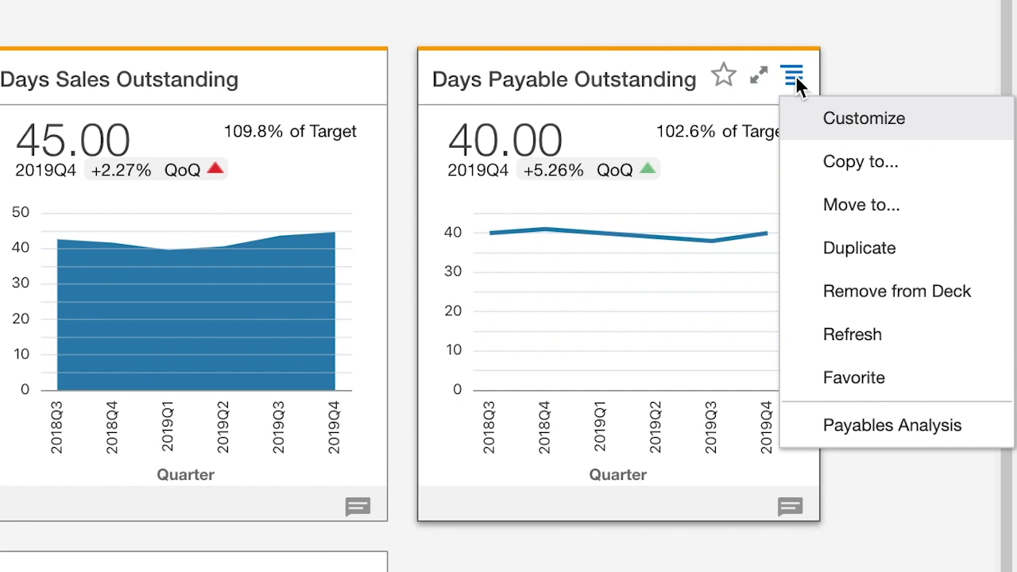
left_click(893, 430)
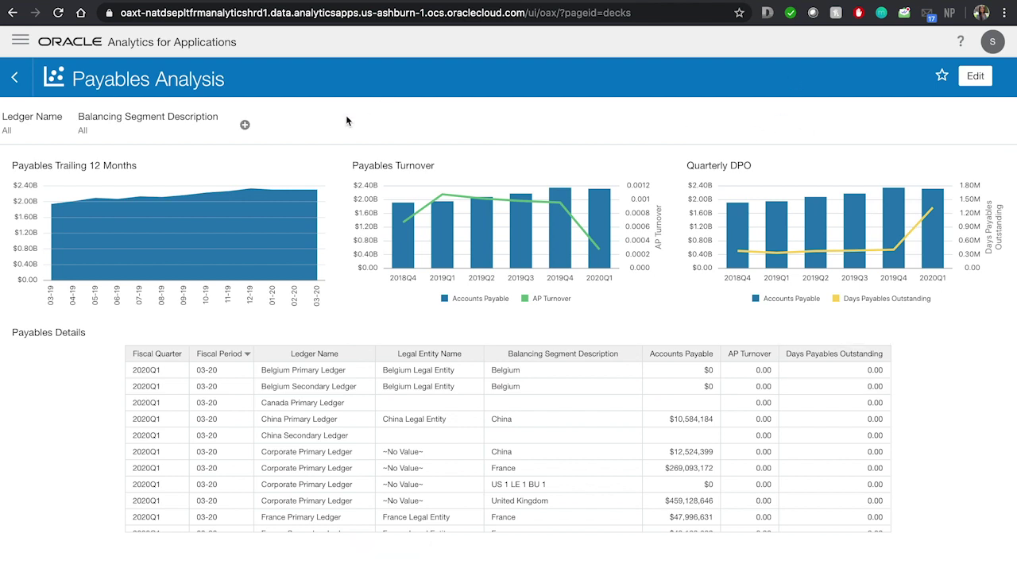
- Check the payables charts and Payables Details table, then go back to My Working Capital
mouse_move(279, 247)
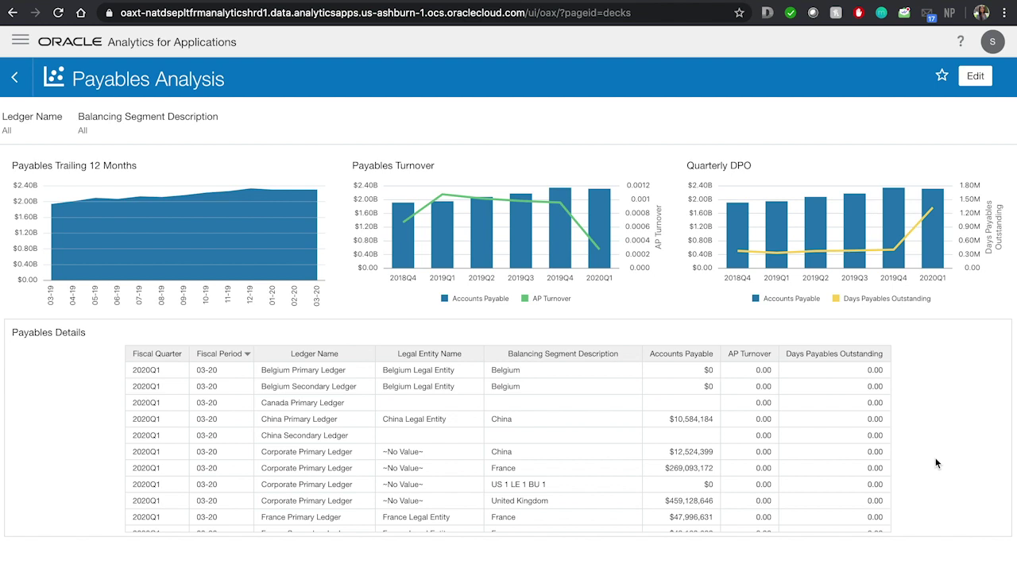
scroll(609, 459, "down", 1)
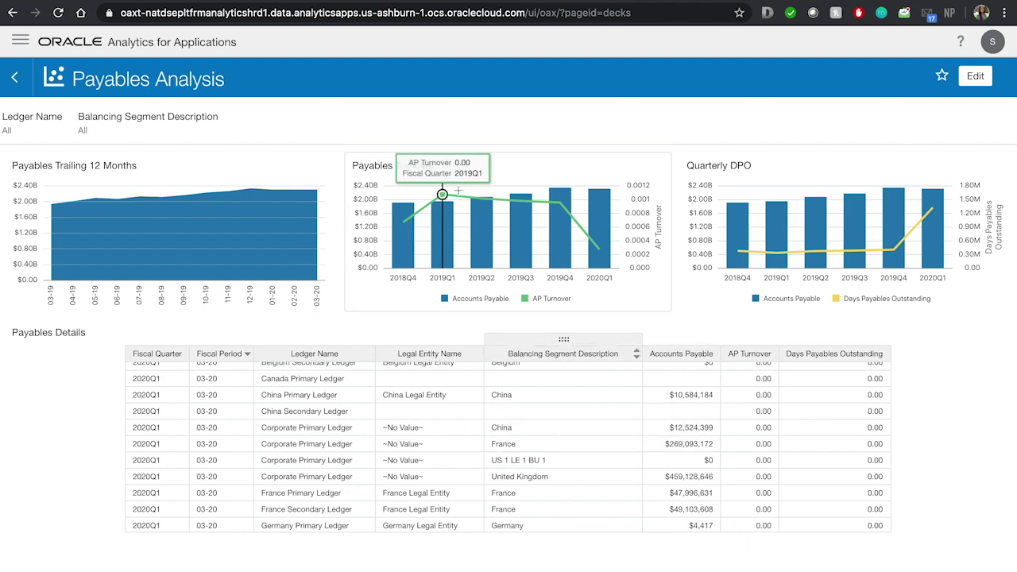
left_click(26, 84)
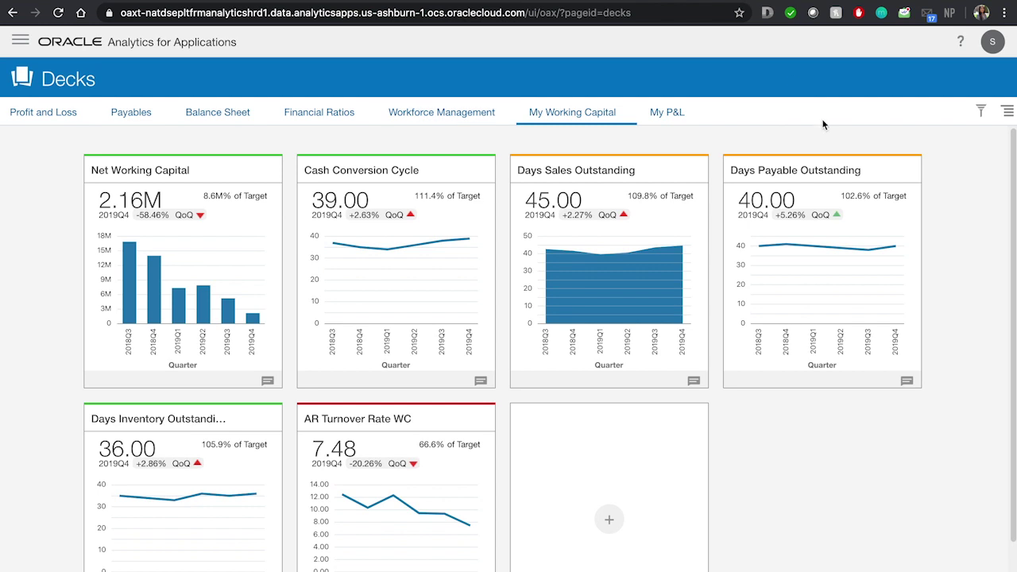
- Add a new card, searching 'ap turnover' and selecting the AP Turnover Rate WC KPI
scroll(745, 486, "down", 1)
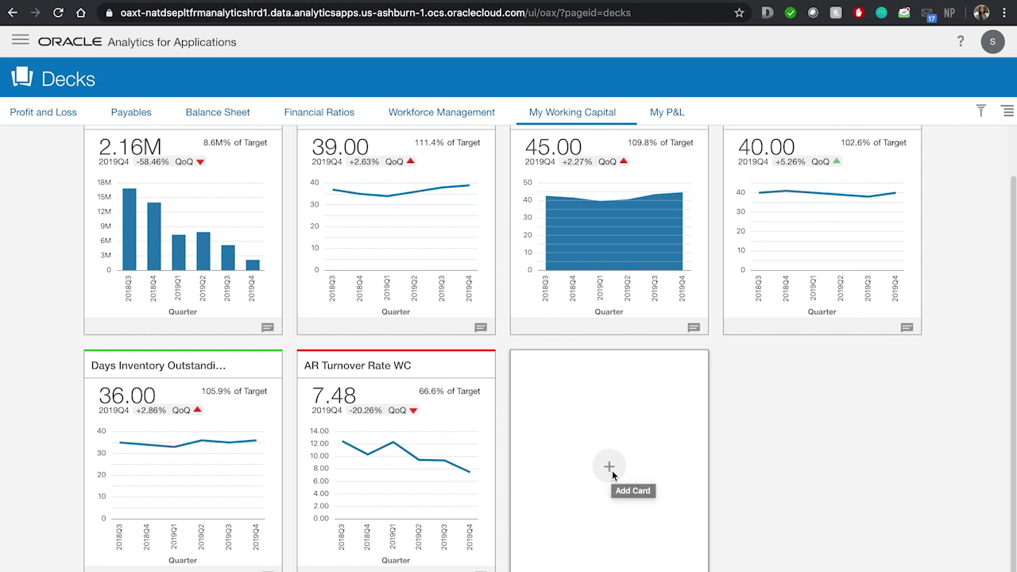
left_click(610, 468)
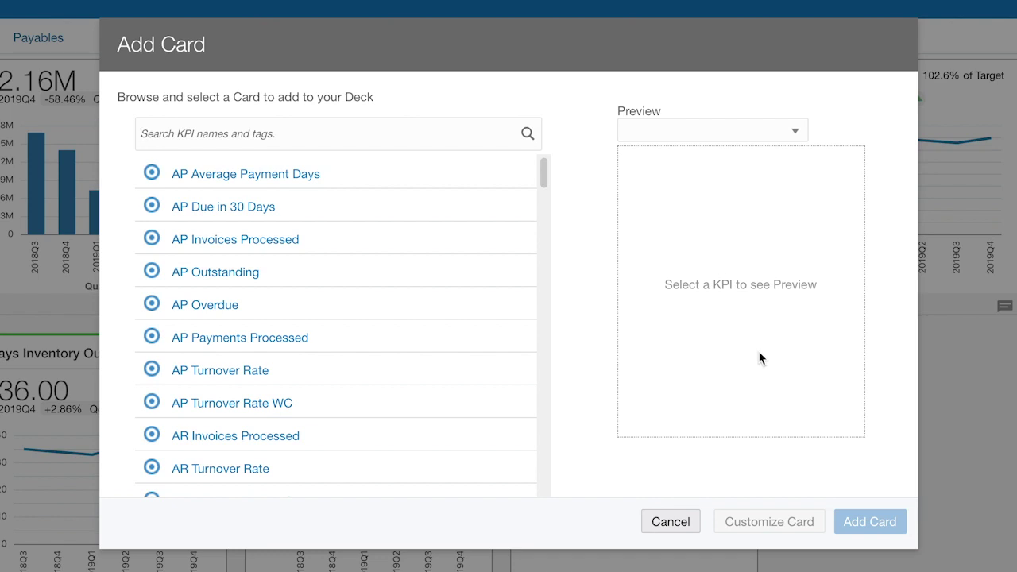
type("ap turn")
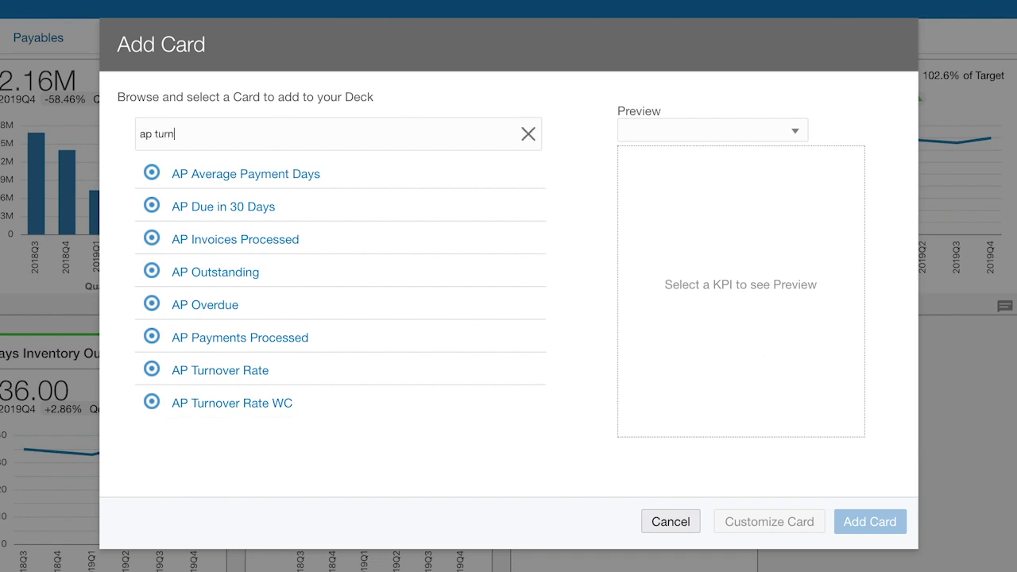
type("over")
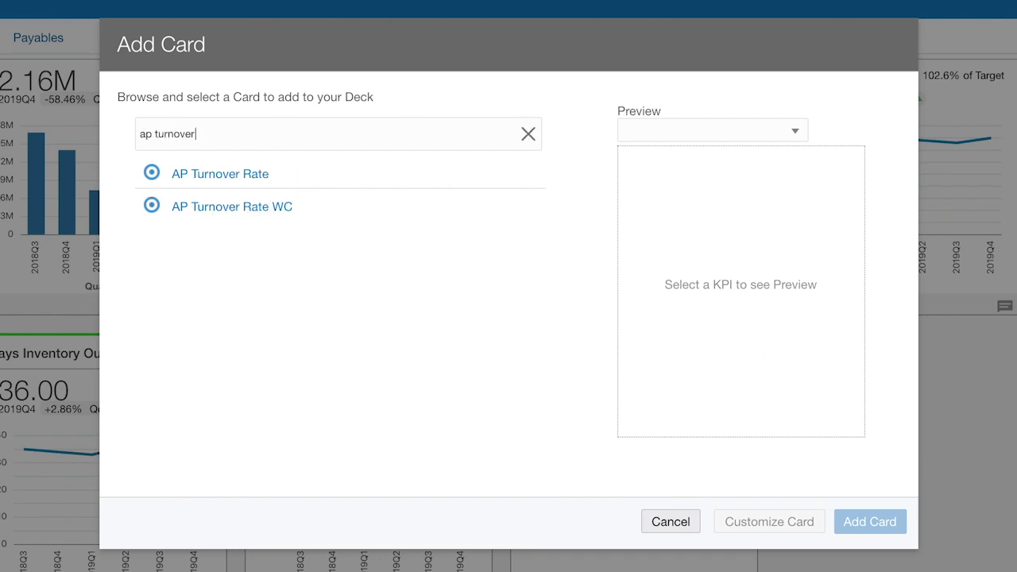
left_click(259, 205)
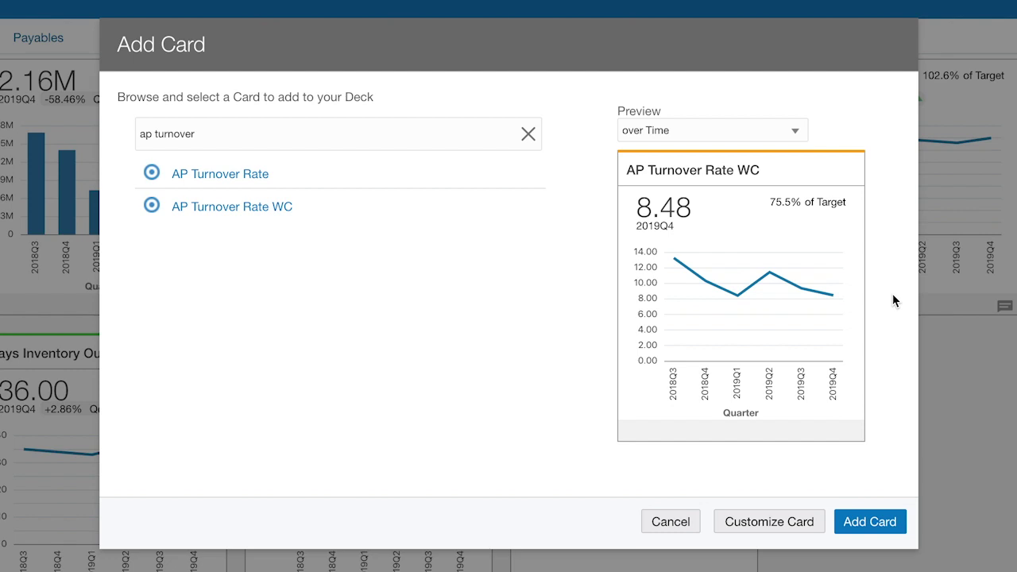
- Customize the AP Turnover Rate WC card to show the change from the last period
left_click(762, 520)
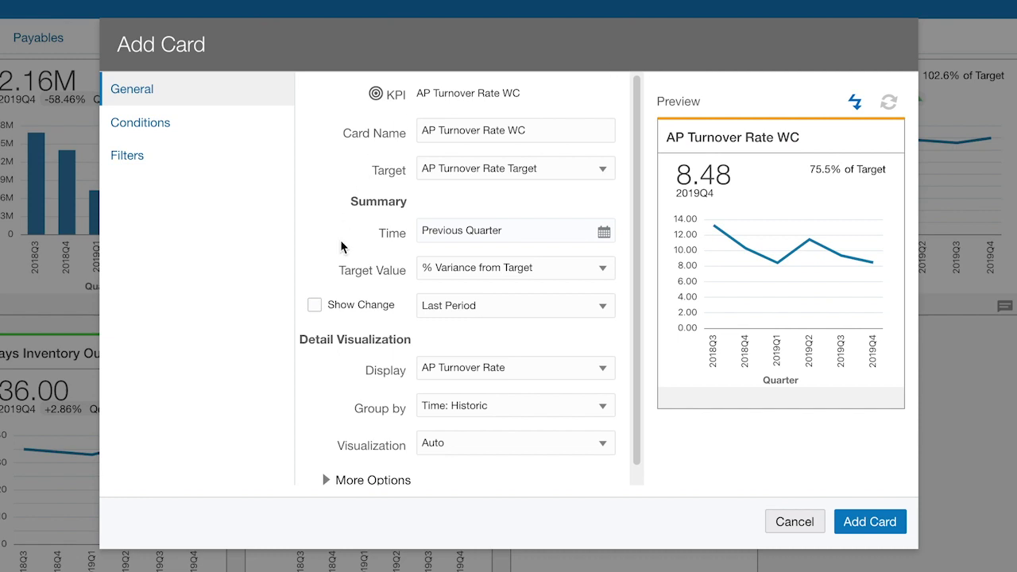
scroll(340, 240, "down", 1)
scroll(391, 324, "down", 1)
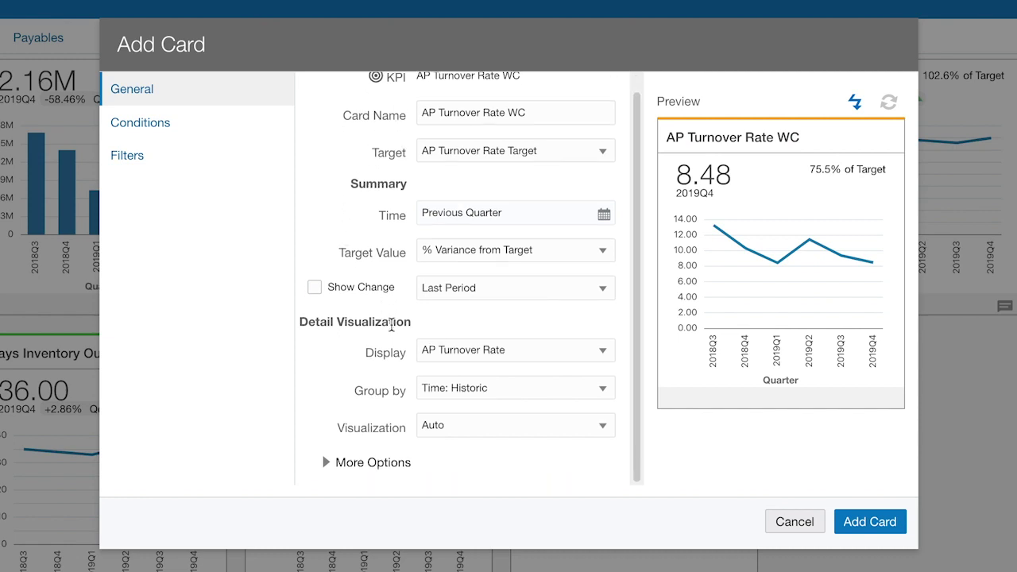
left_click(315, 287)
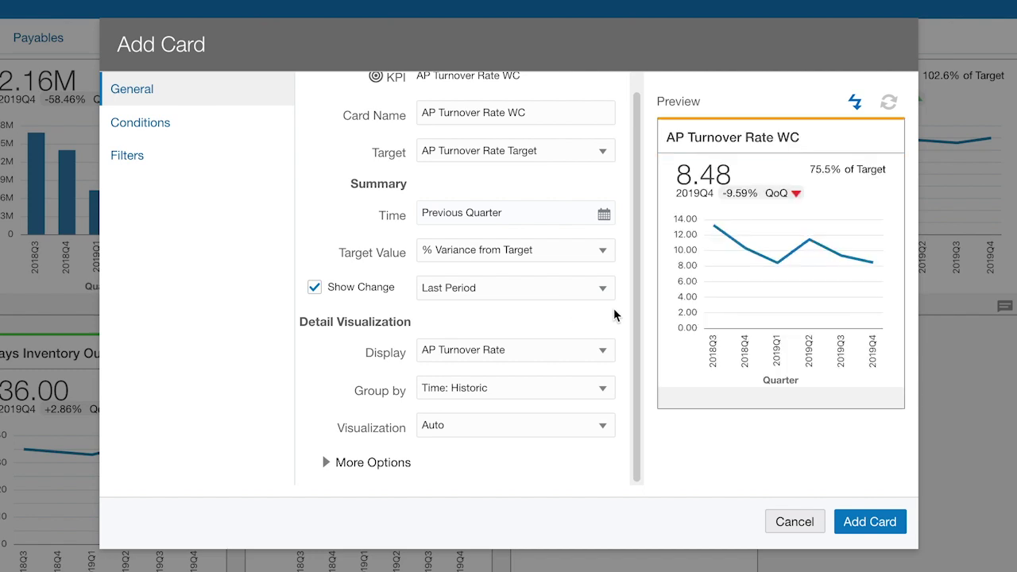
scroll(623, 308, "up", 1)
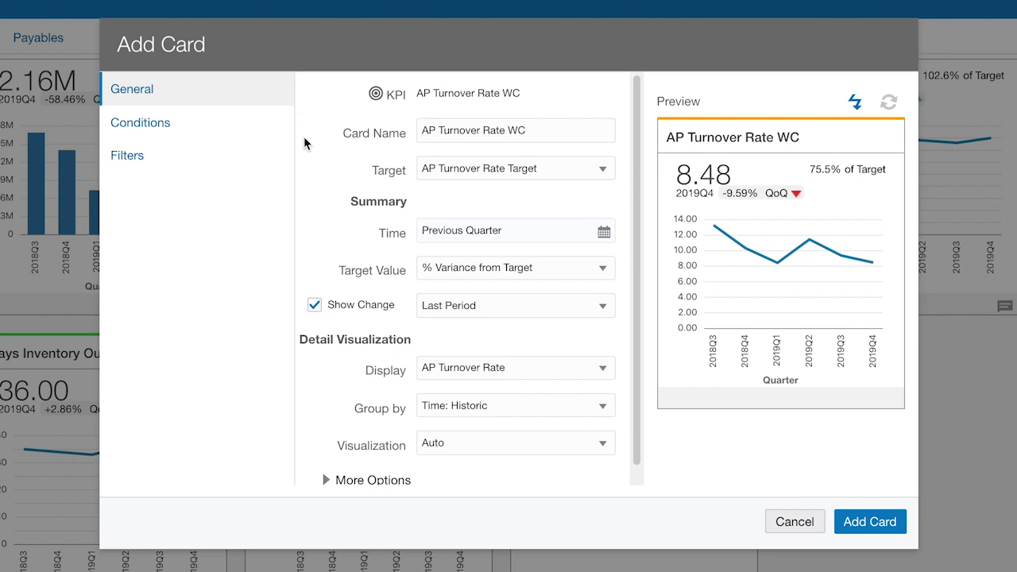
- Show the card's conditions: Good at 100%+, Warning 70–100%, Critical at 70% or lower
left_click(215, 129)
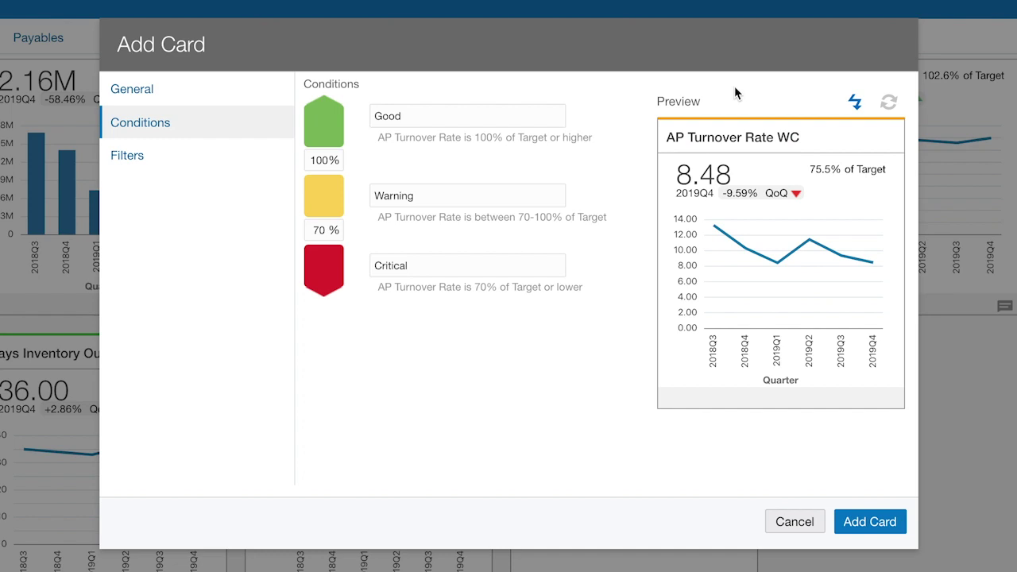
left_click(870, 522)
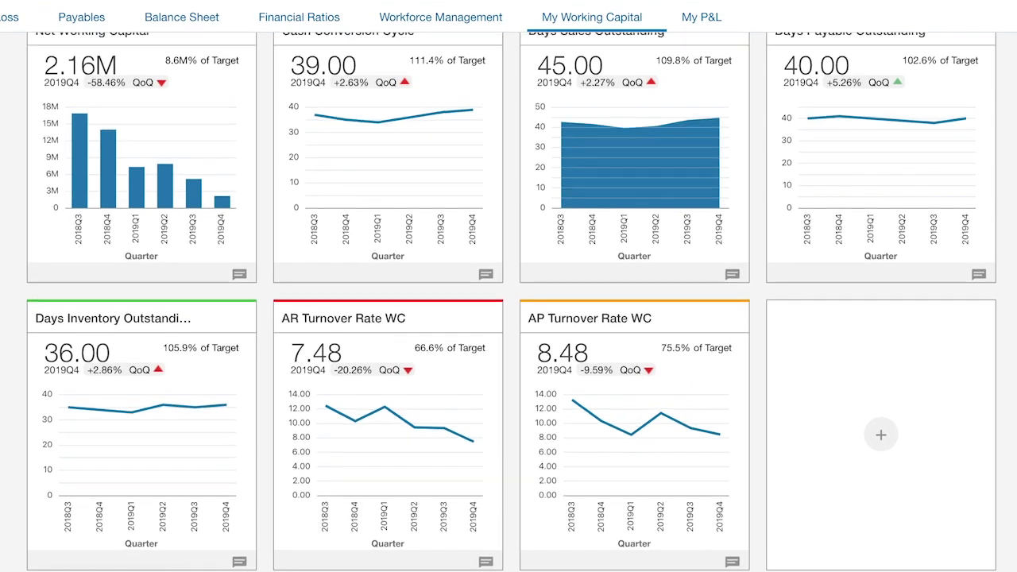
scroll(509, 302, "up", 1)
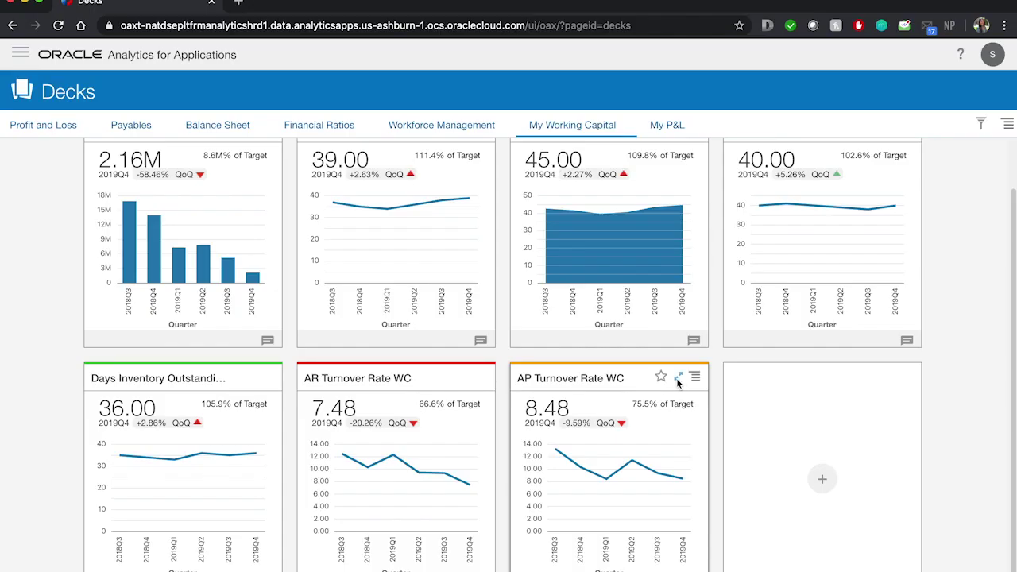
- Expand the AP Turnover Rate WC card to see its 8.48 KPI value, related links and notes
left_click(678, 379)
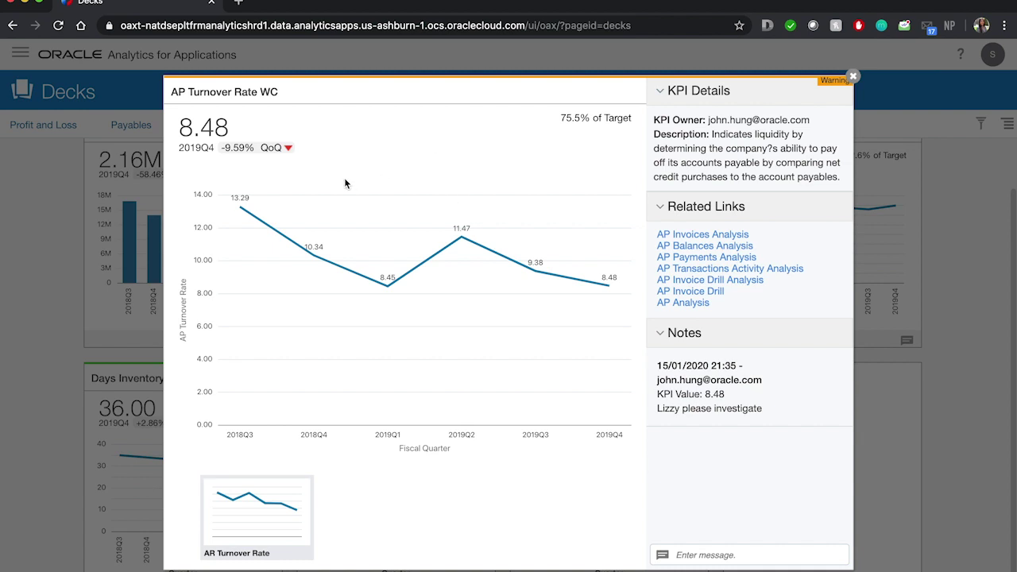
mouse_move(334, 253)
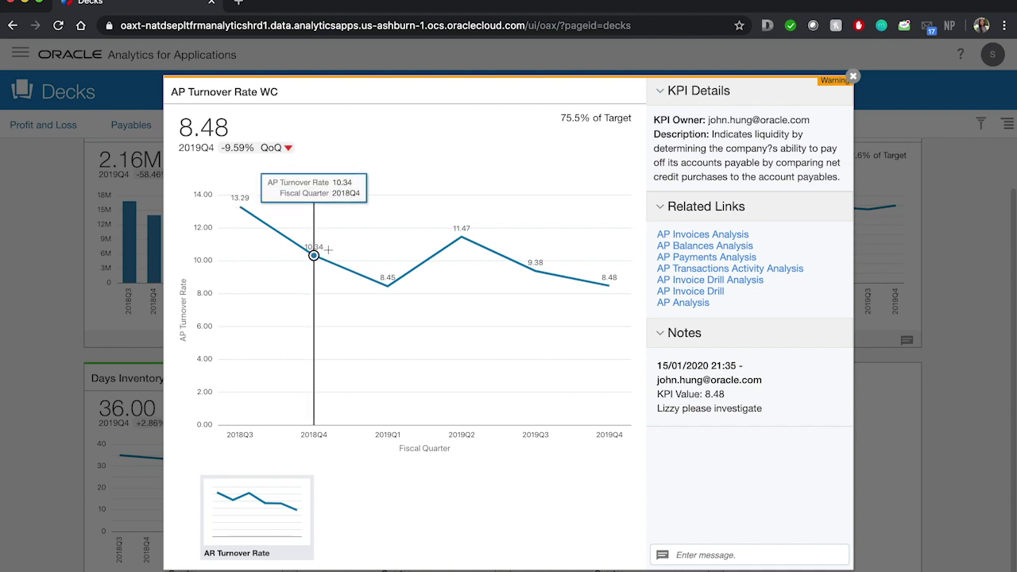
mouse_move(377, 274)
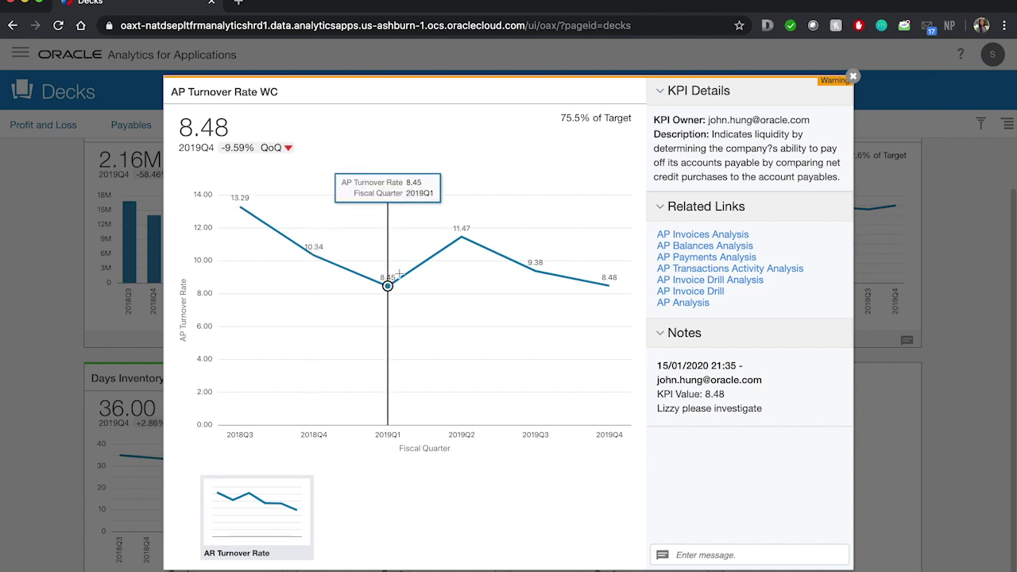
mouse_move(474, 245)
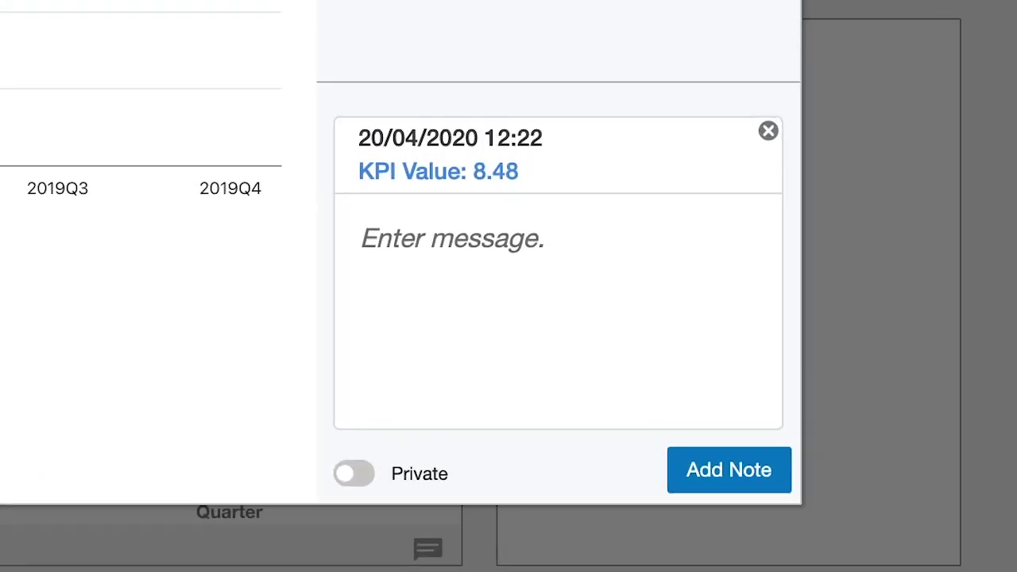
- Add a note on AP Turnover Rate WC asking a colleague to investigate further
type("Charles, please inv")
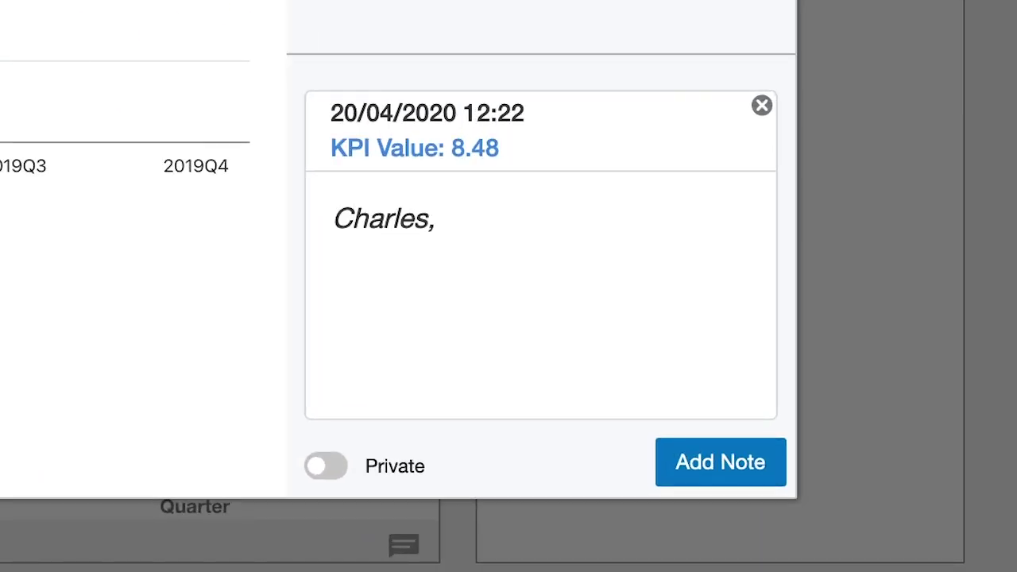
type("estigate further.")
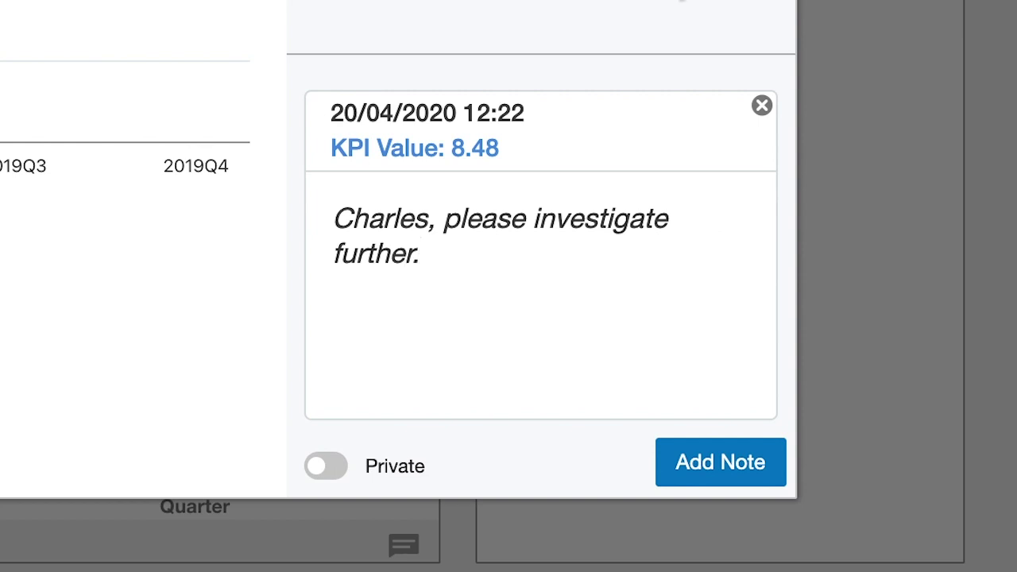
left_click(705, 447)
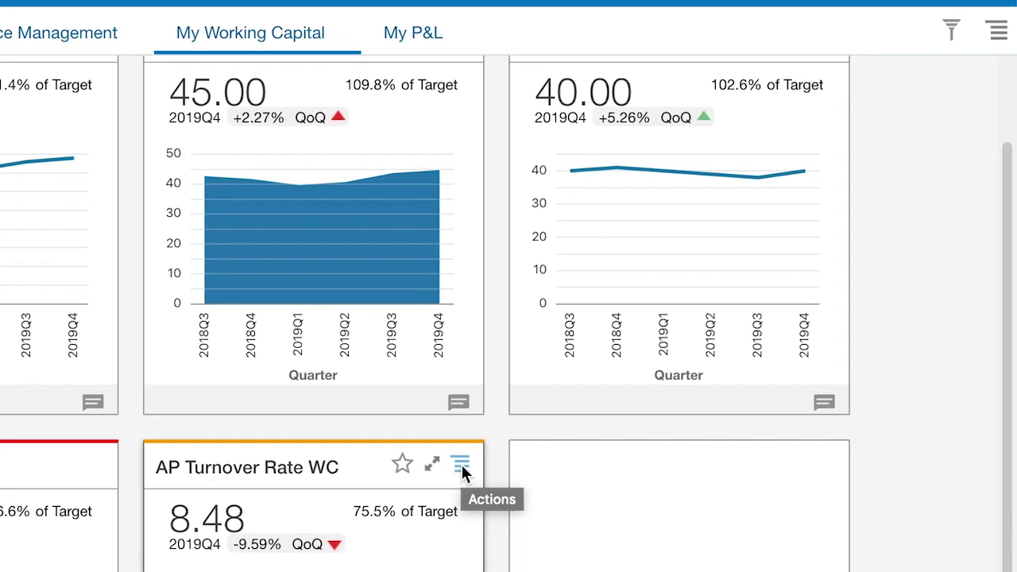
- Show the AP Turnover Rate WC card's linked reports, including AP Invoices and AP Balances Analysis
left_click(695, 377)
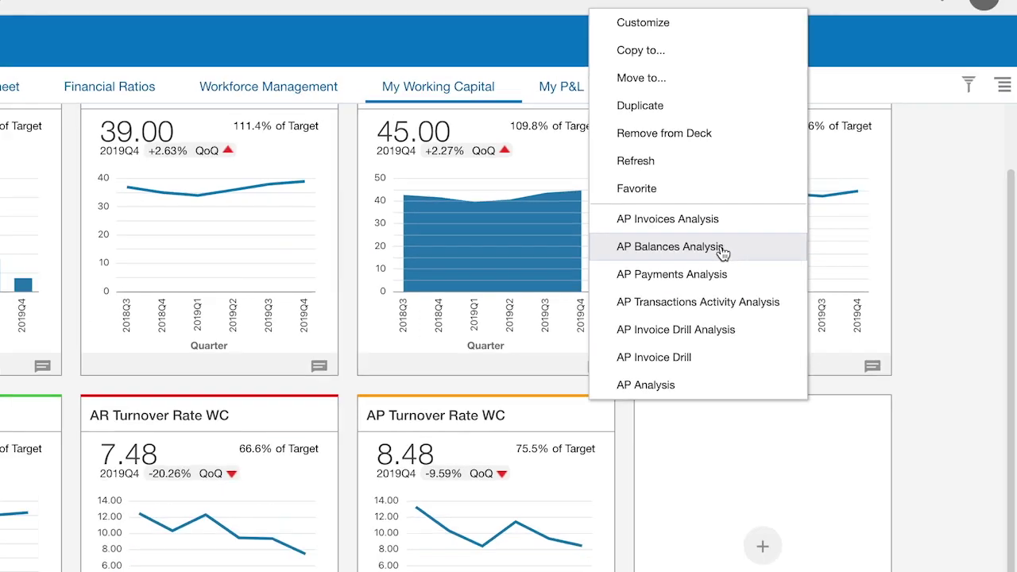
- Open the AP Balances Analysis report and sort its details by Overdue Amount, low to high
left_click(625, 248)
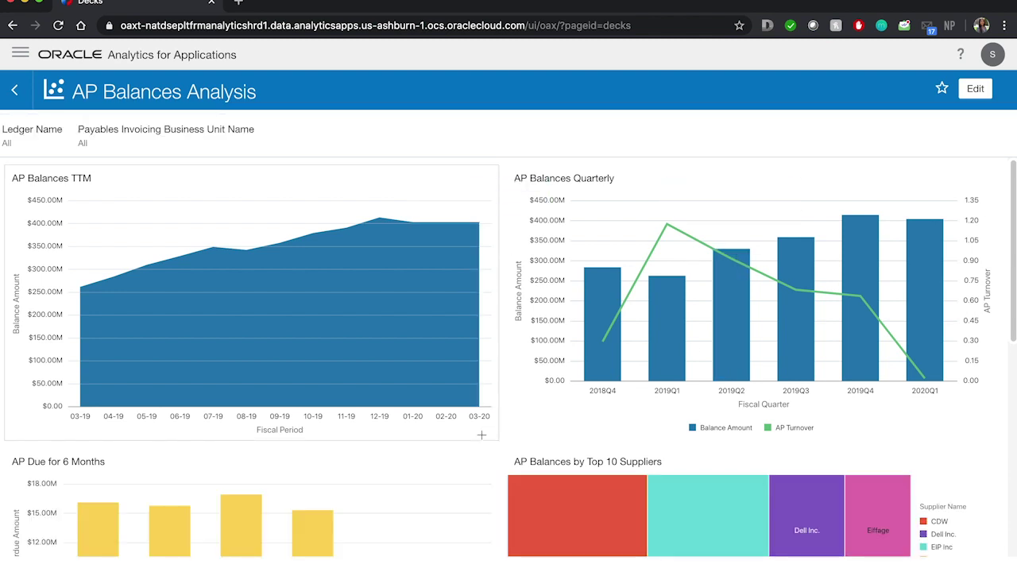
scroll(481, 435, "down", 2)
scroll(481, 434, "down", 4)
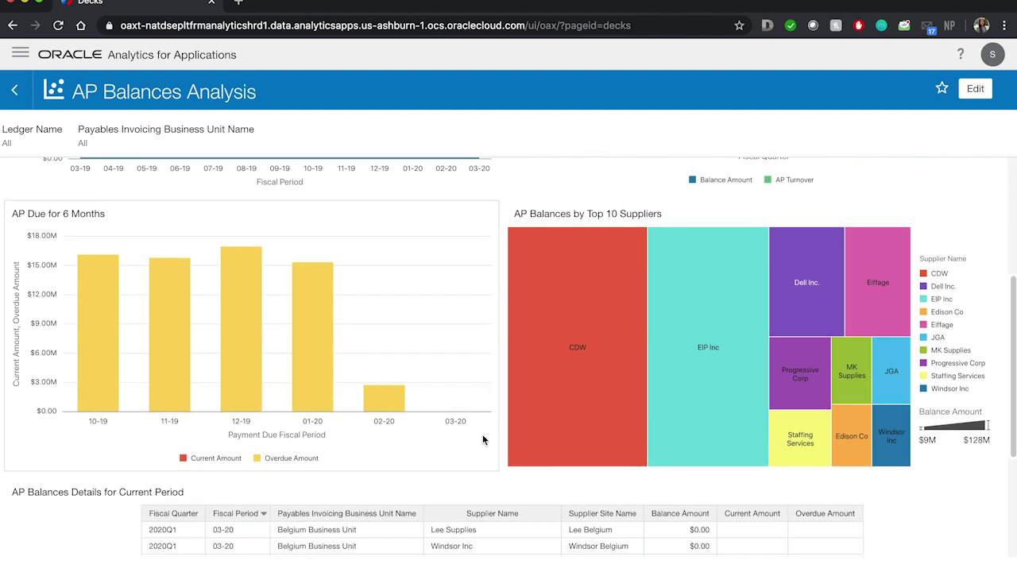
scroll(482, 439, "down", 3)
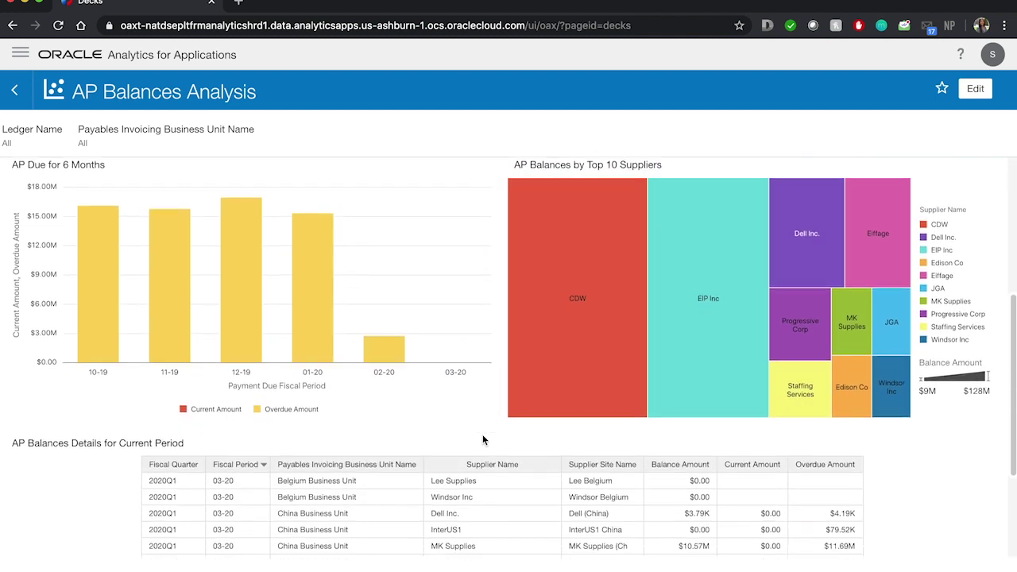
scroll(482, 439, "up", 2)
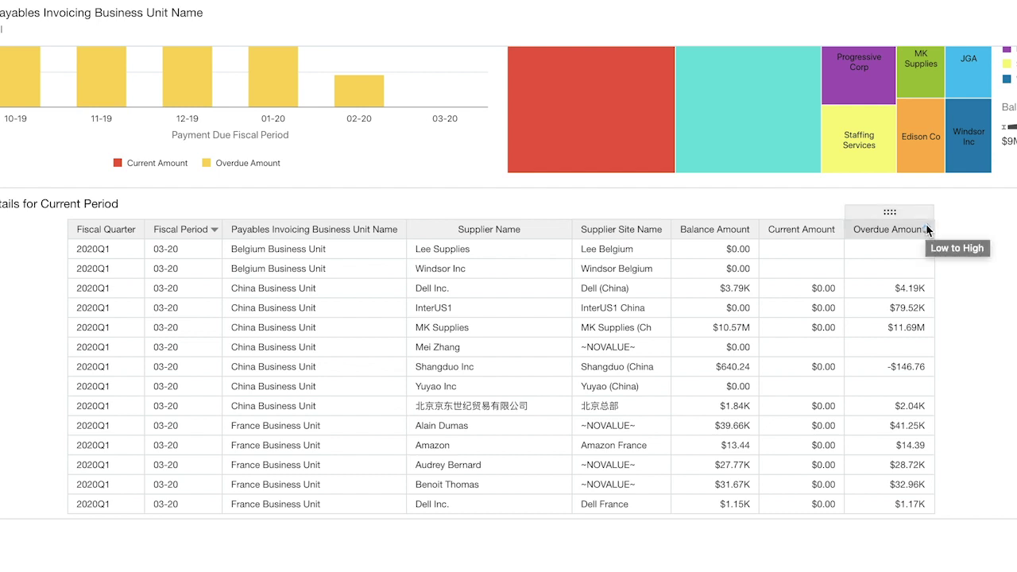
left_click(926, 230)
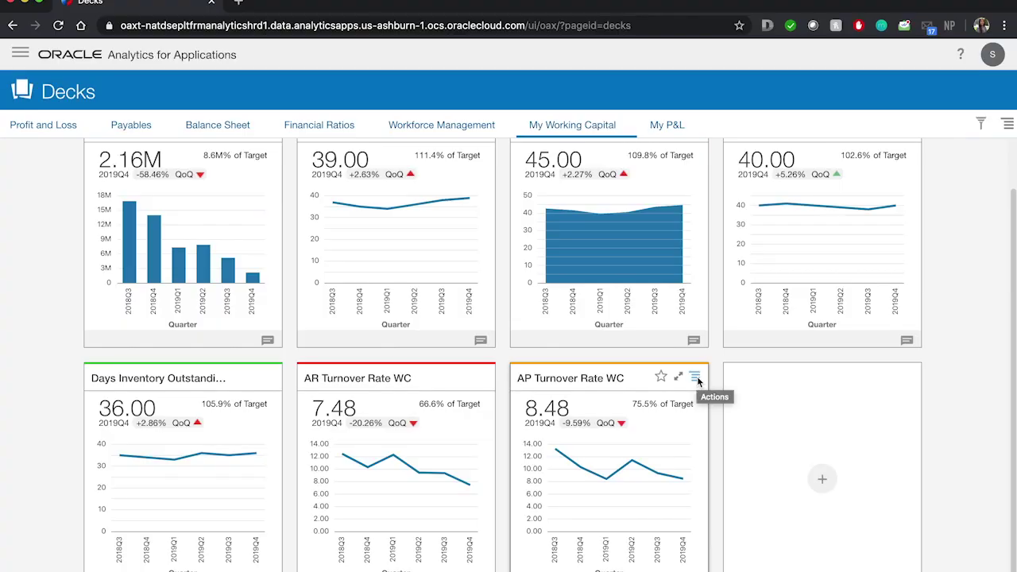
- Open AP Invoices Analysis from the AP Turnover Rate WC card's linked analyses
left_click(695, 378)
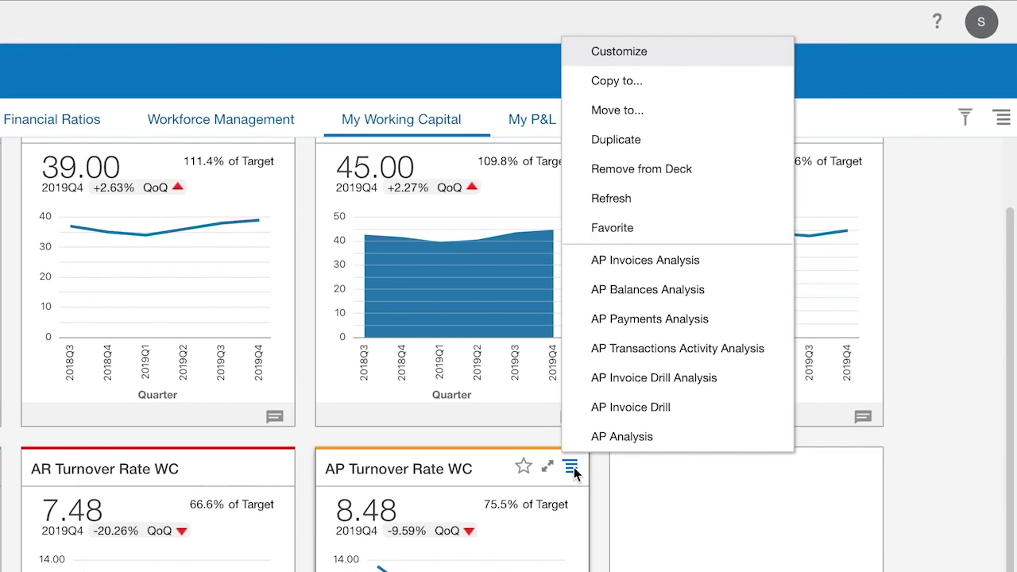
left_click(672, 269)
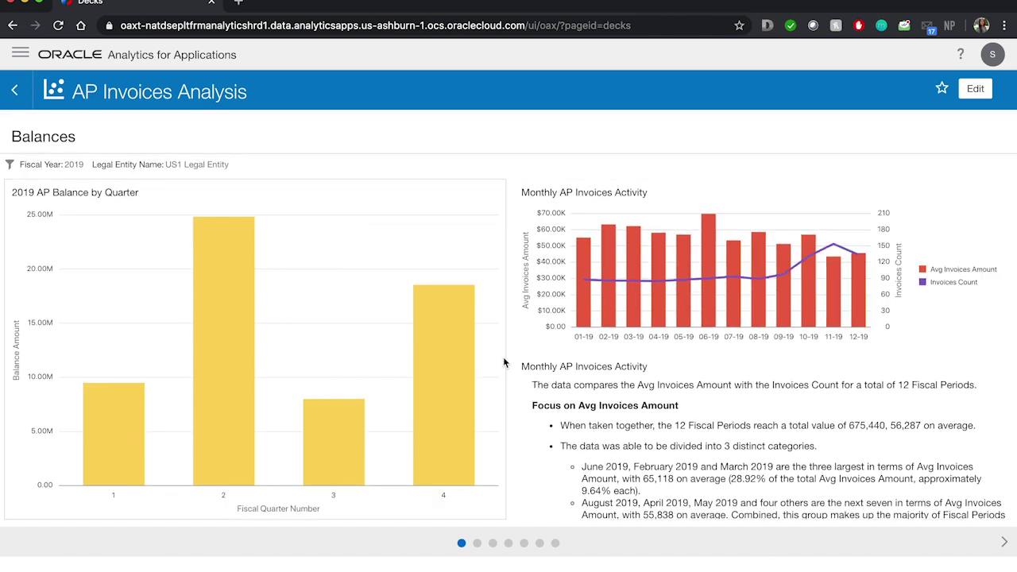
mouse_move(478, 370)
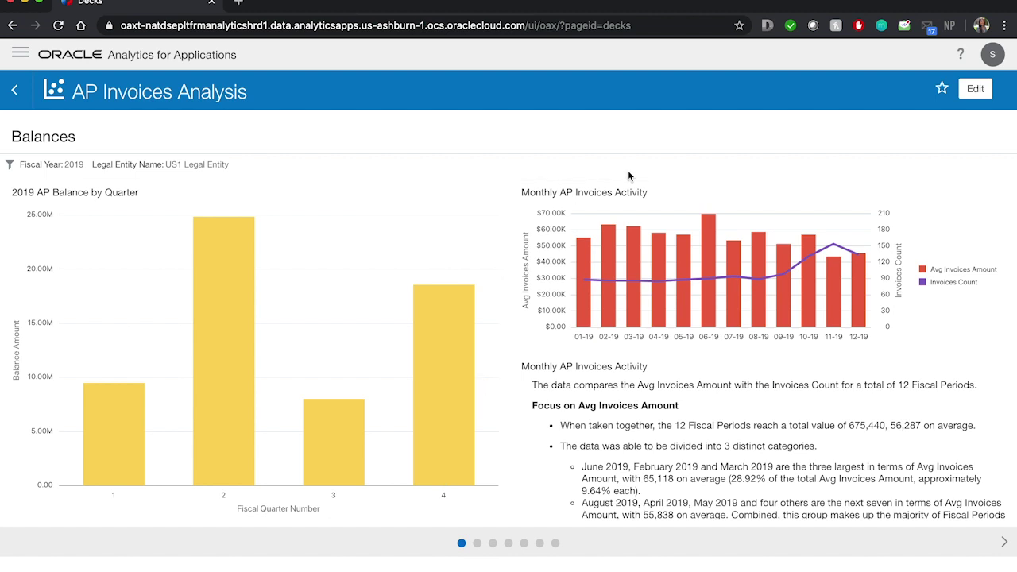
mouse_move(616, 282)
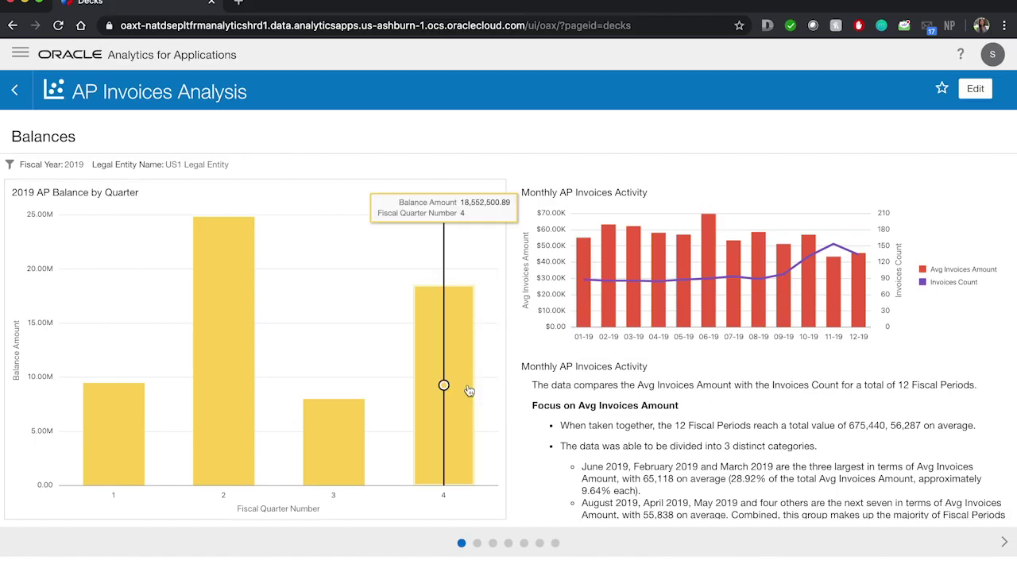
scroll(664, 452, "down", 1)
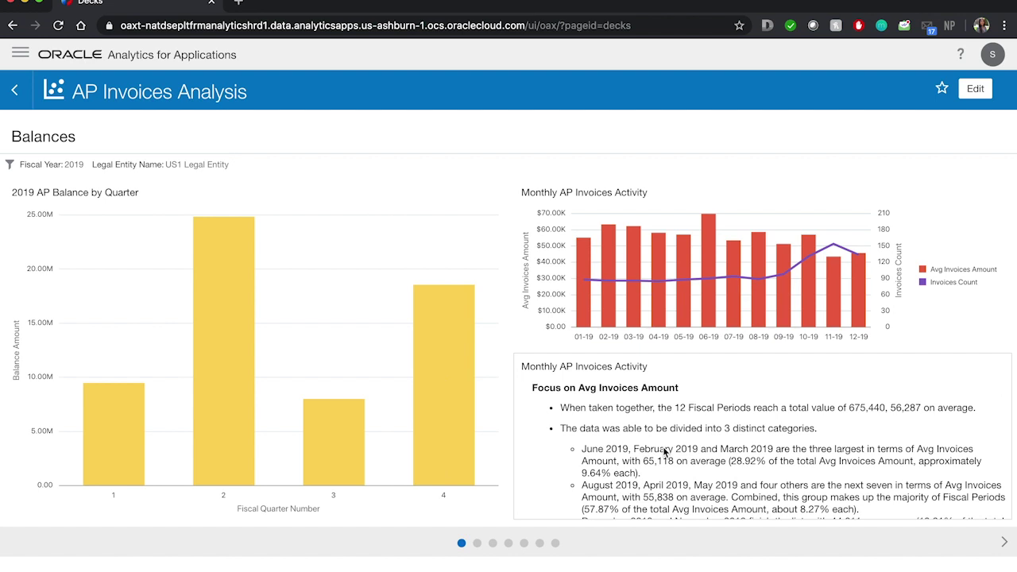
scroll(664, 451, "down", 1)
scroll(665, 452, "up", 1)
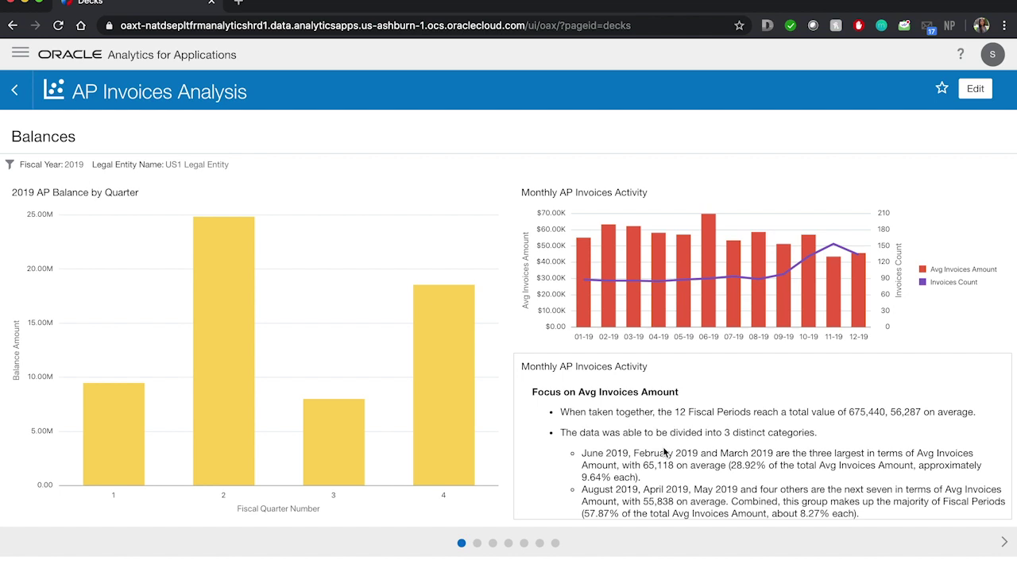
scroll(664, 452, "down", 2)
scroll(664, 452, "up", 1)
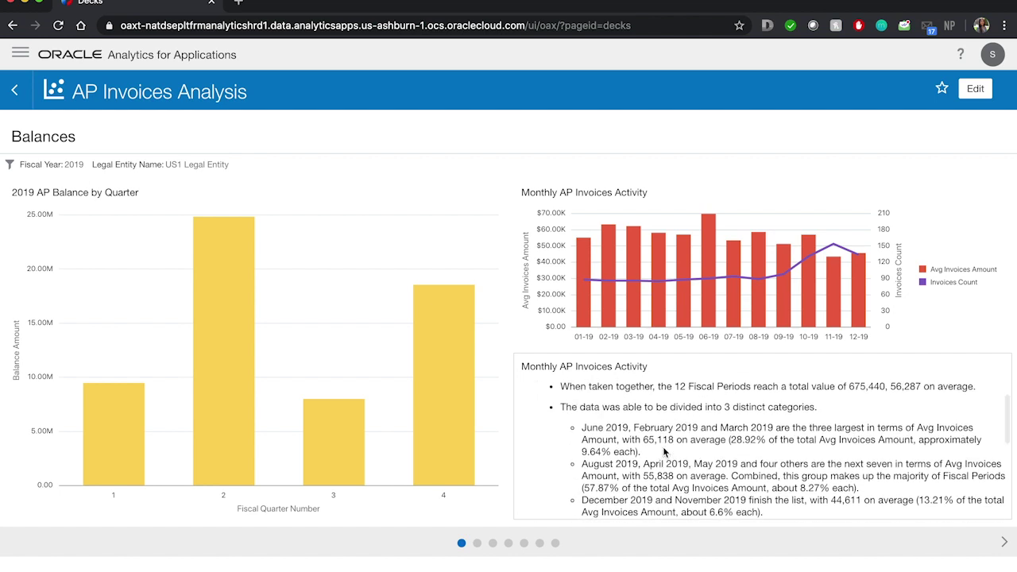